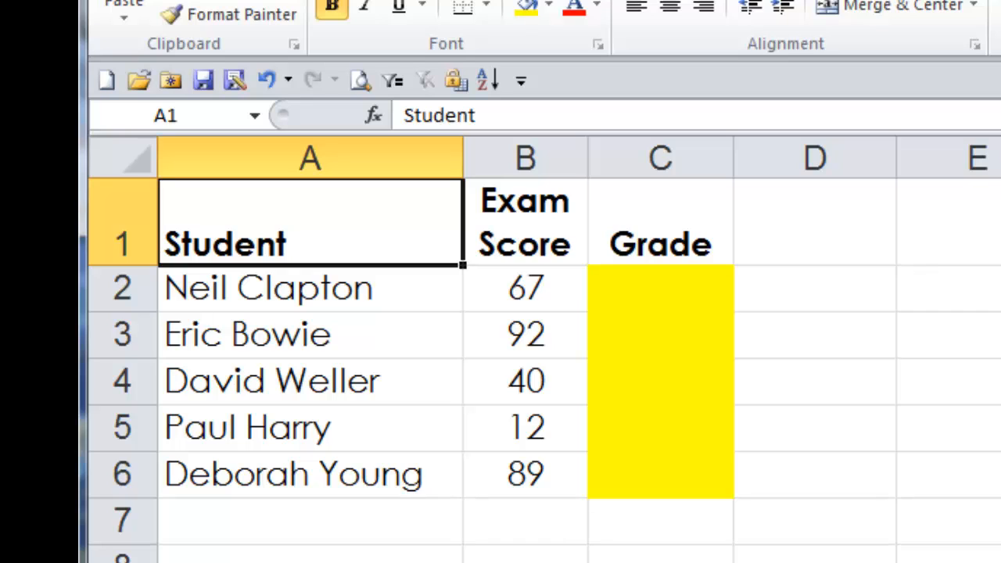
Start the grade formula in C2 with =IF(B2>=90,"A", as its first test and result.
click(645, 295)
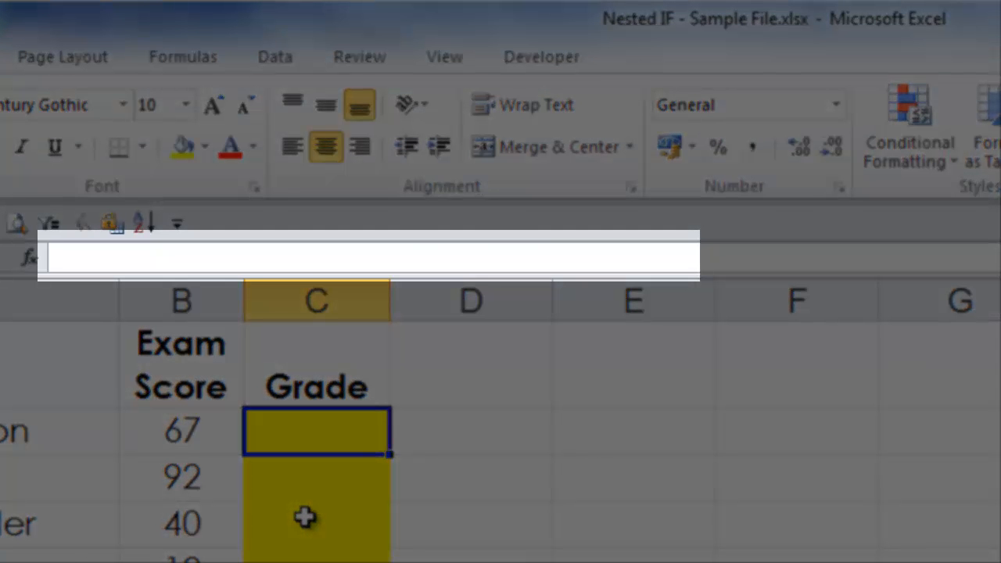
text(=IF()
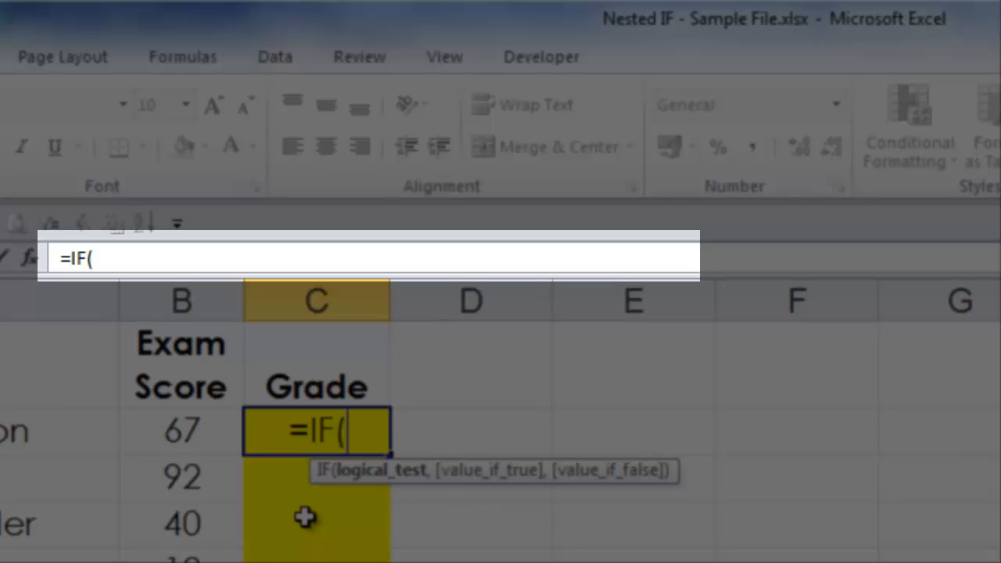
text(B2>=)
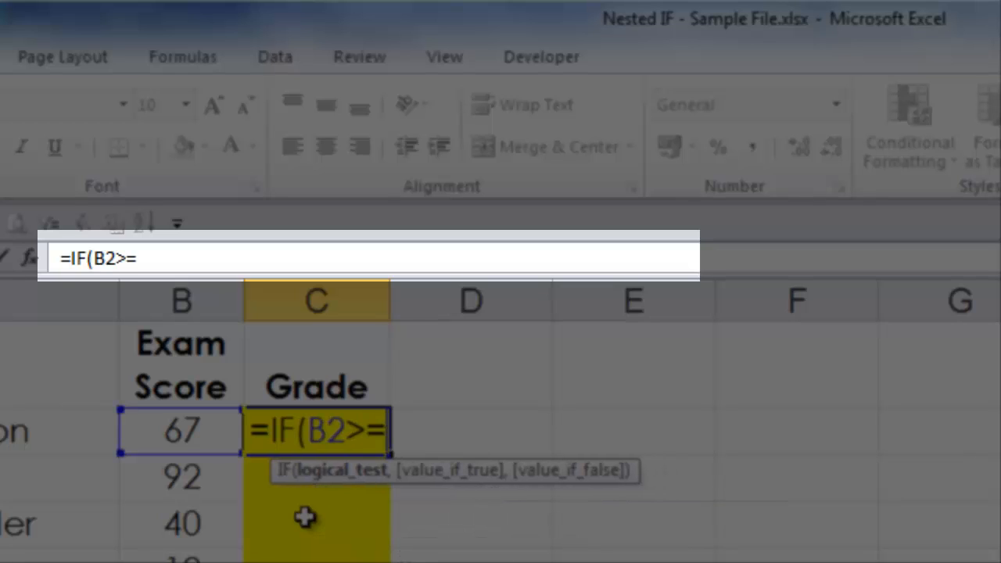
text(90)
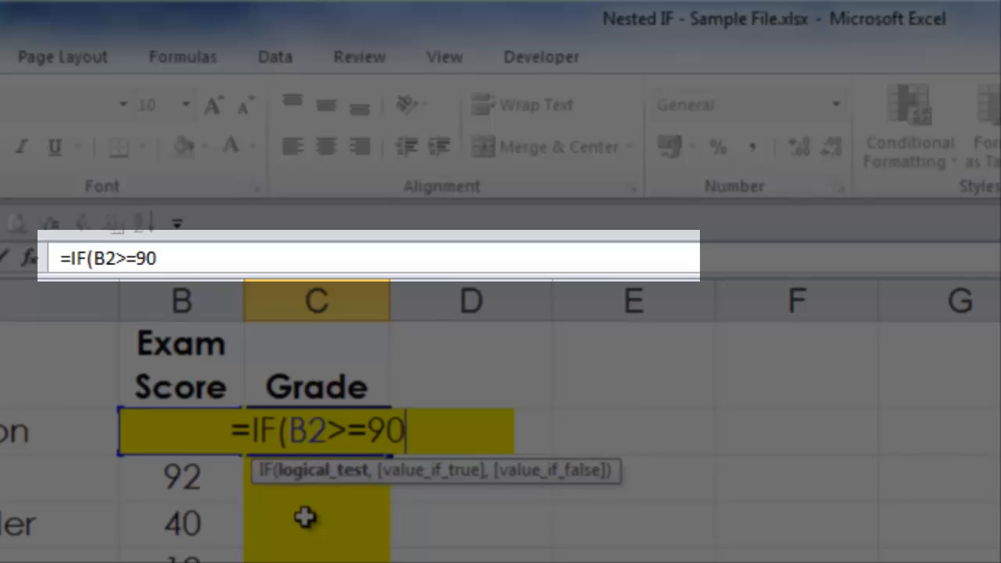
text(,)
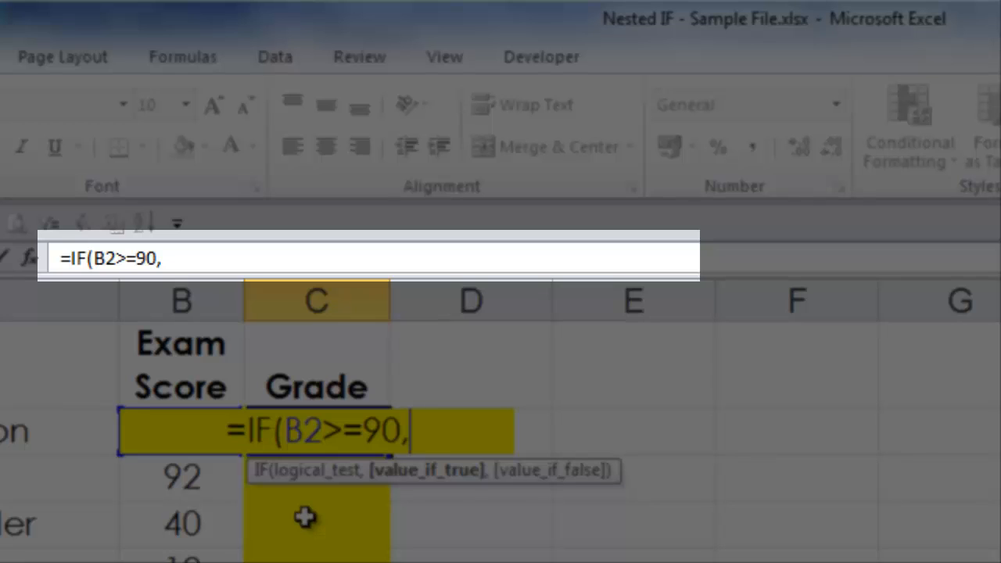
text("A")
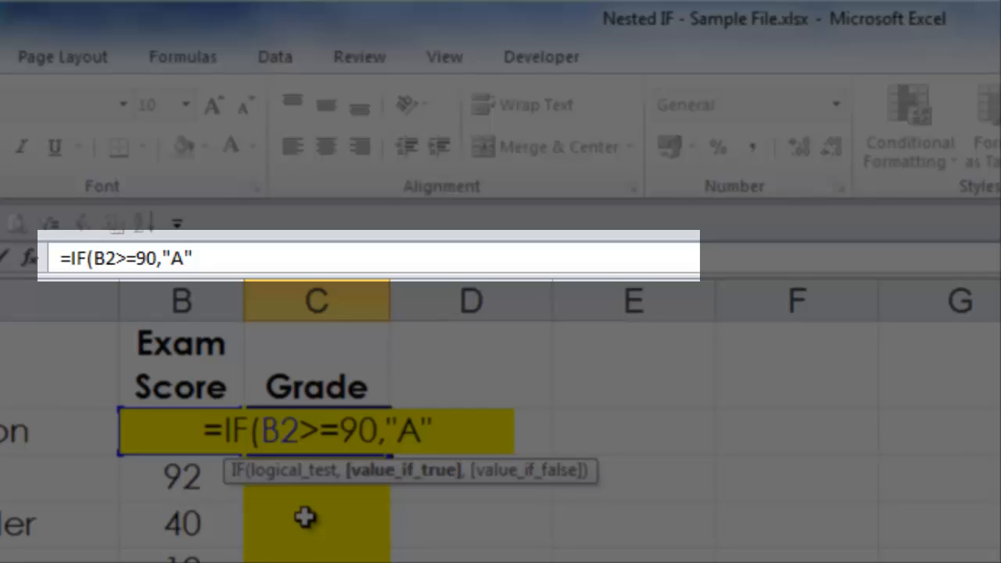
text(,)
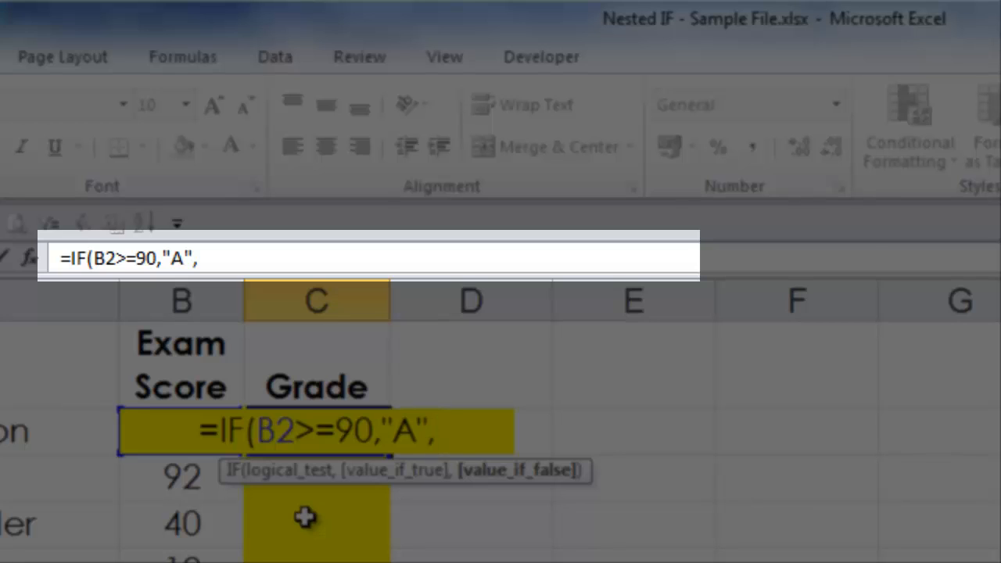
Extend the C2 formula with a nested IF(B2>=80,"B", as the value-if-false argument.
text(I)
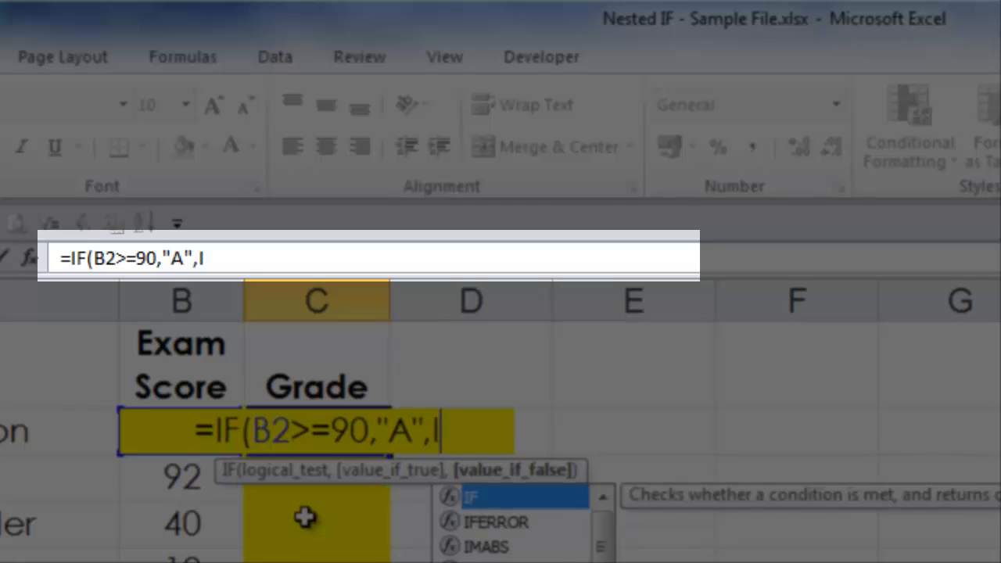
text(F)
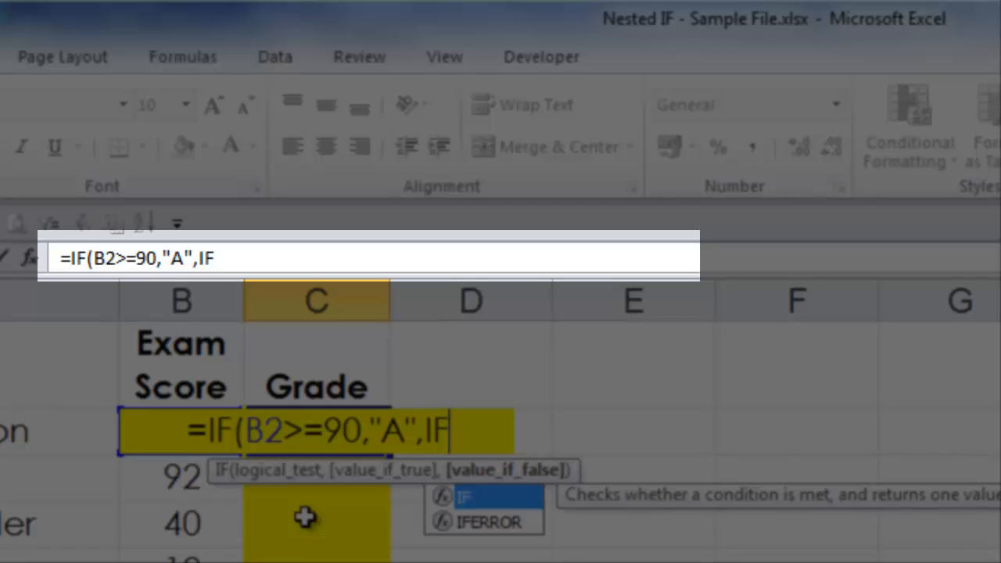
text((B2>)
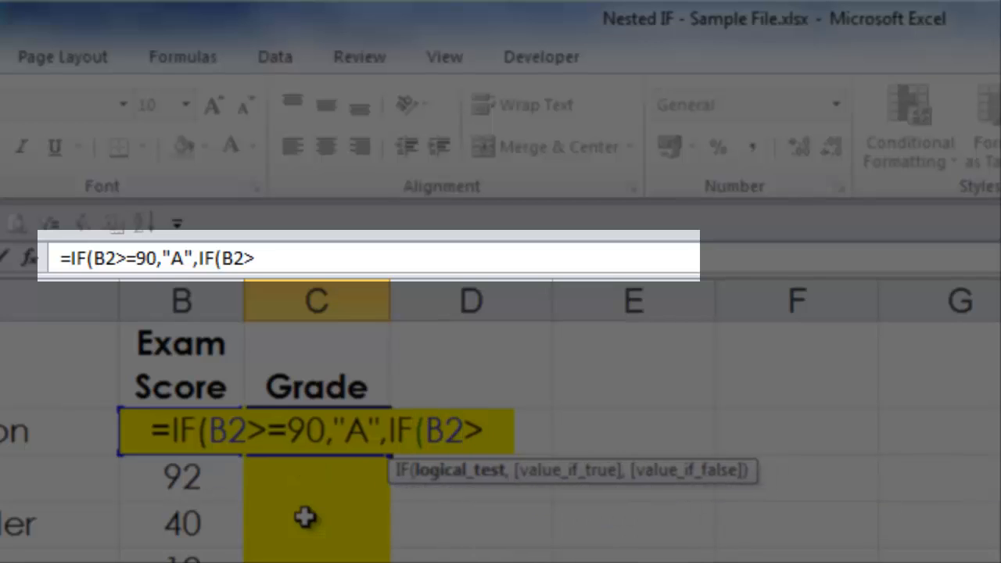
text(=80)
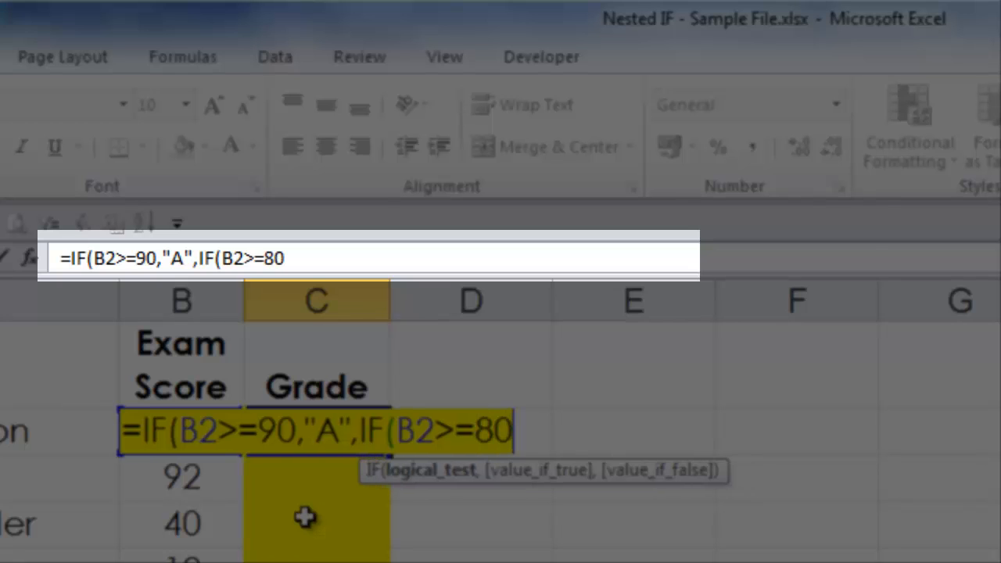
text(,)
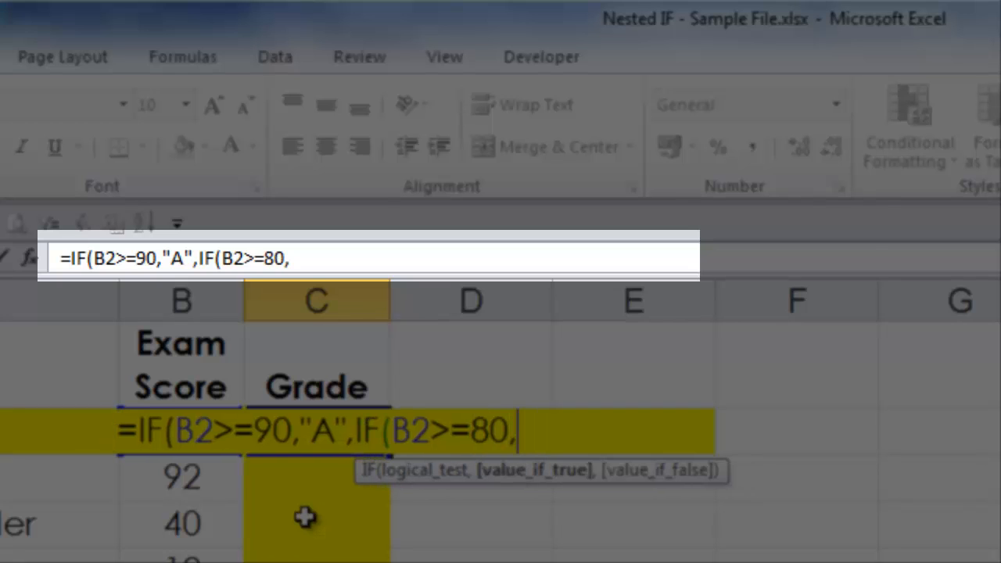
text("B)
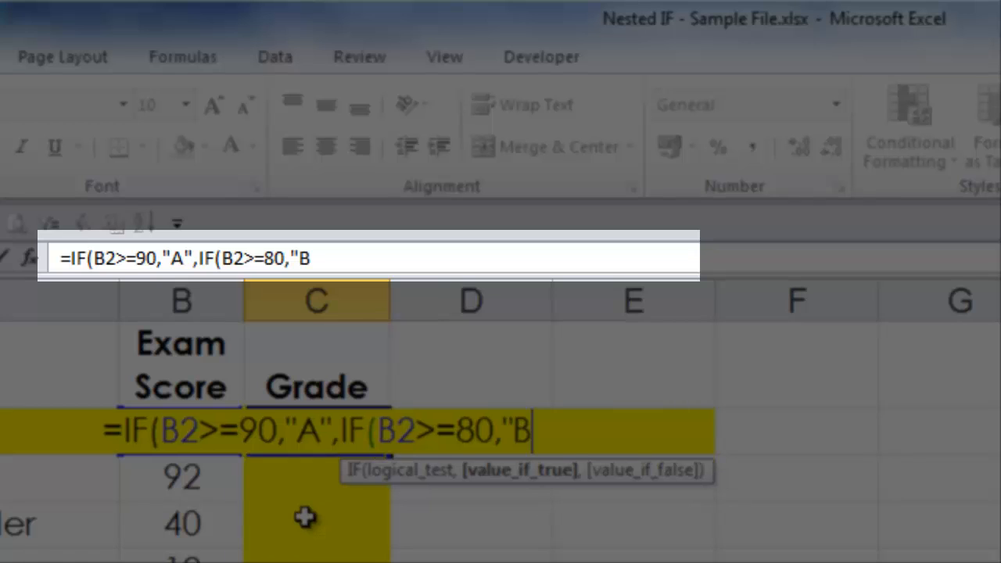
text(",)
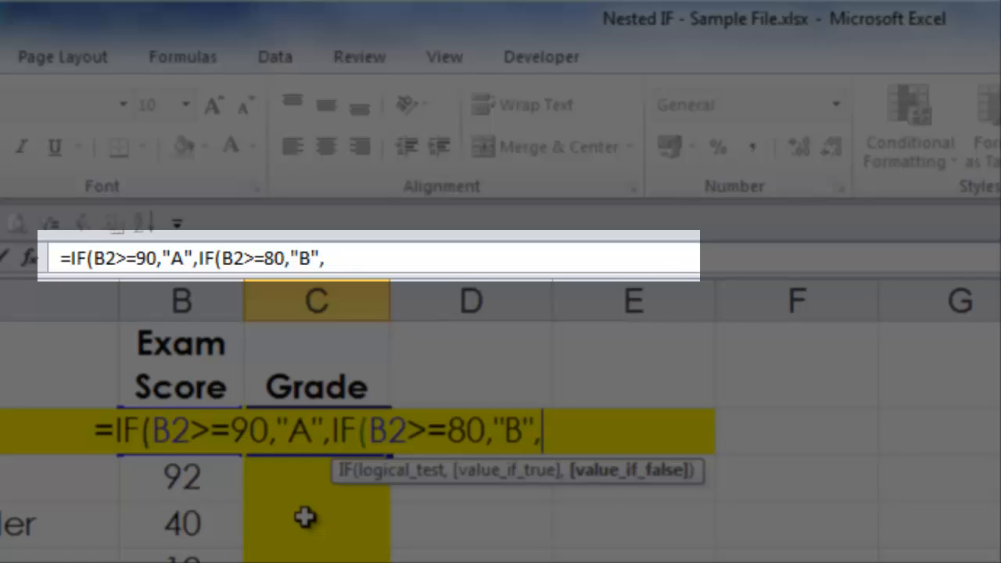
Add a third nested test, IF(B2>=65,"C", to the grade formula in C2.
text(IF()
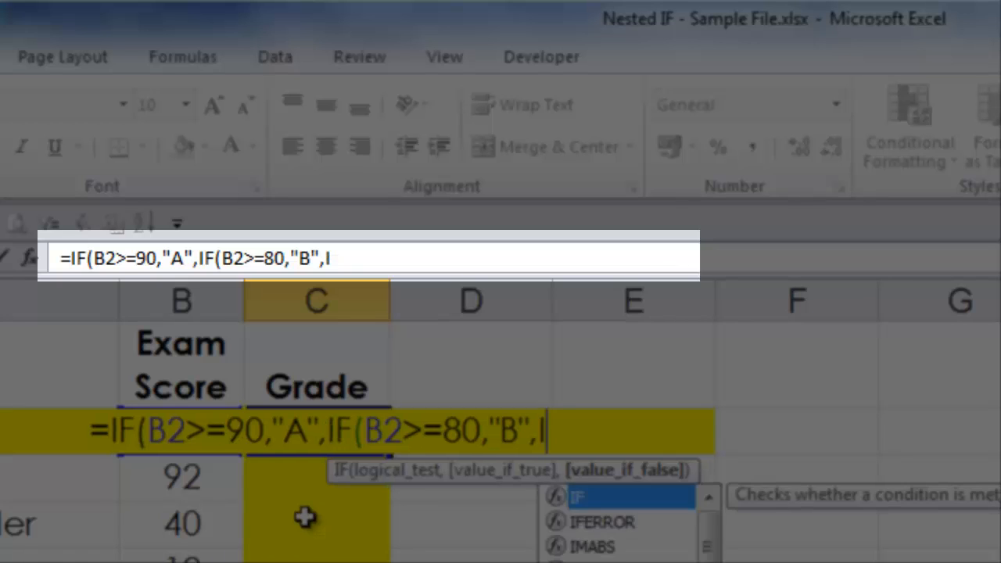
text(B2>)
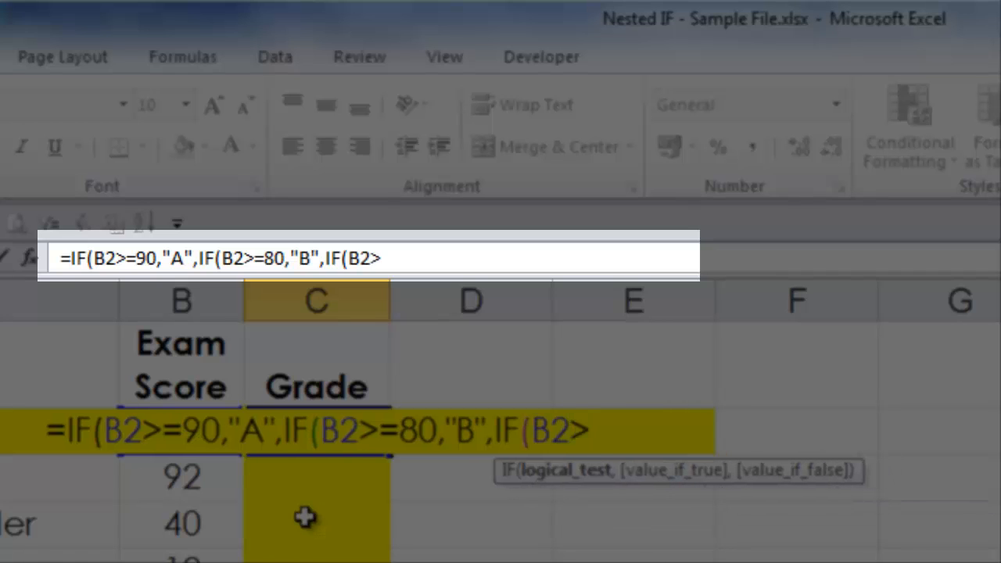
text(=)
text(65)
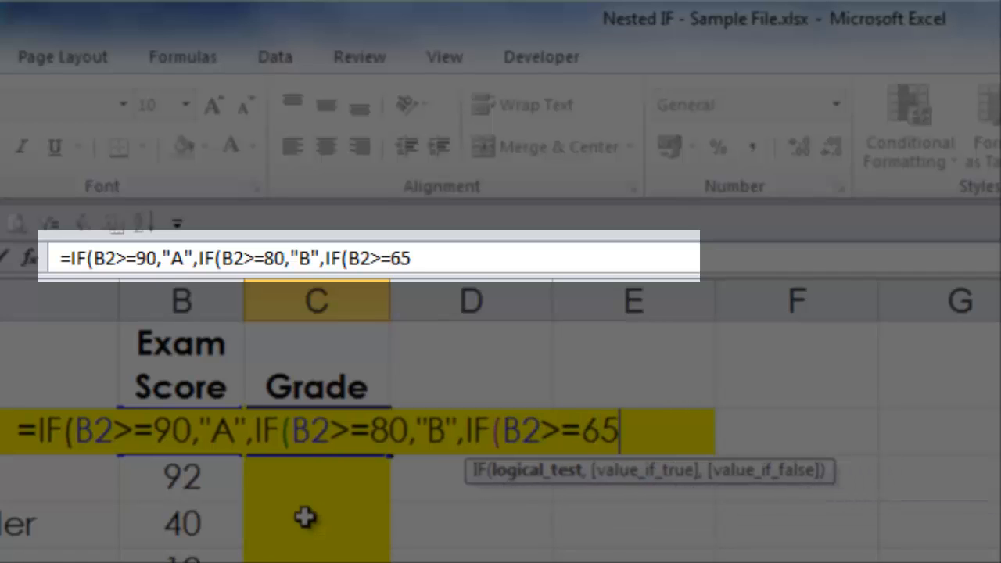
text(,"C",)
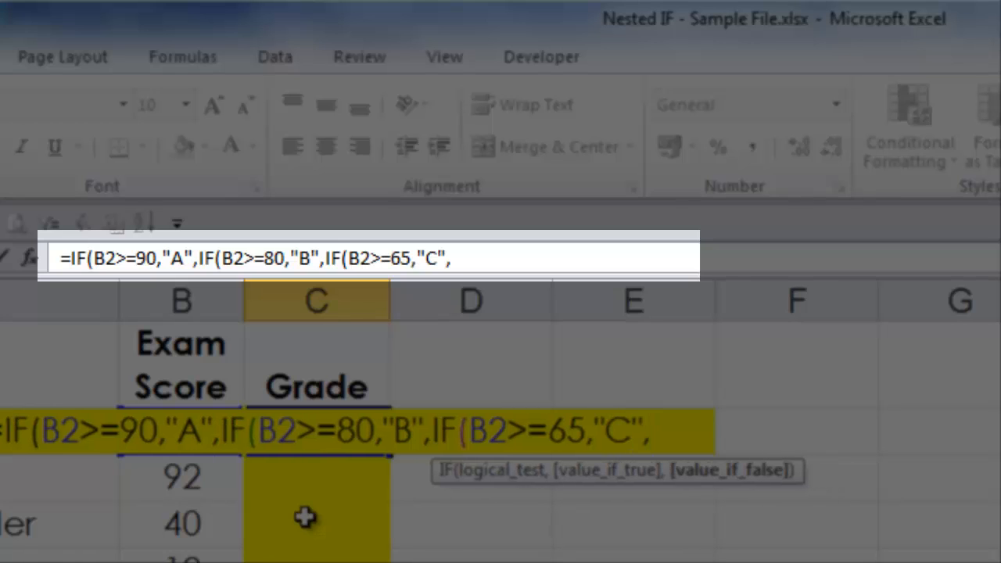
Complete the C2 formula with IF(B2>=40,"Pass","Fail")))) and commit it.
text(IF()
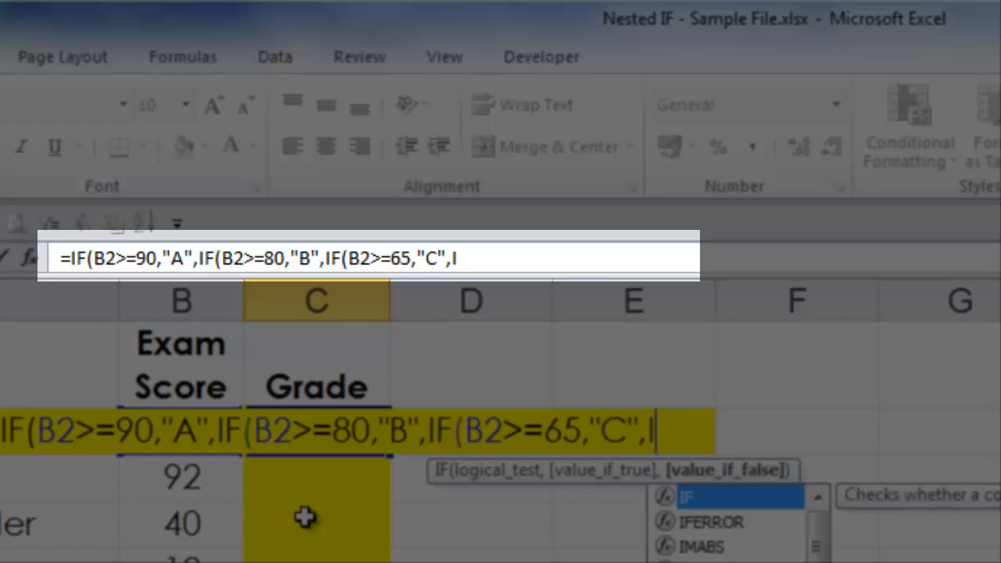
text(B2>)
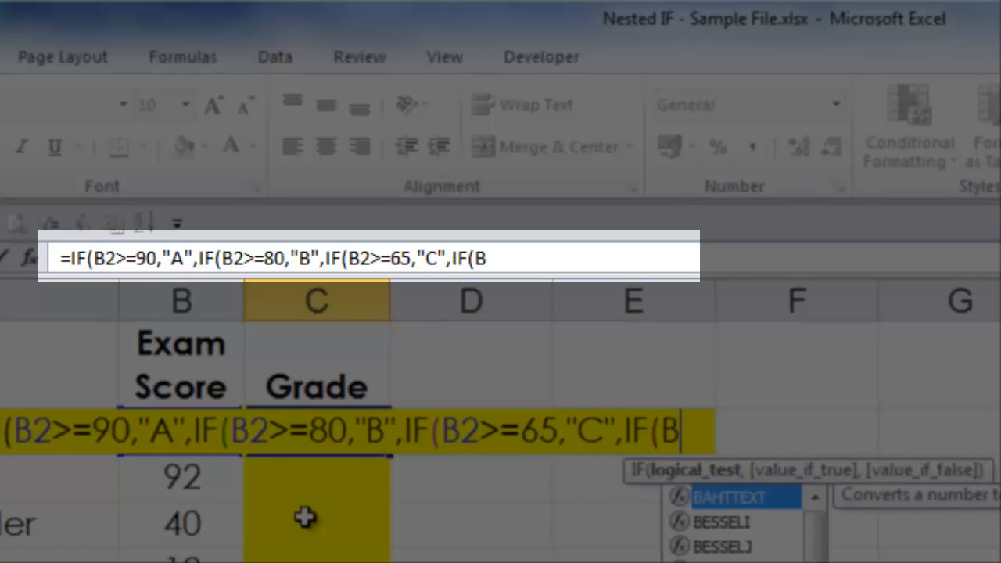
text(=)
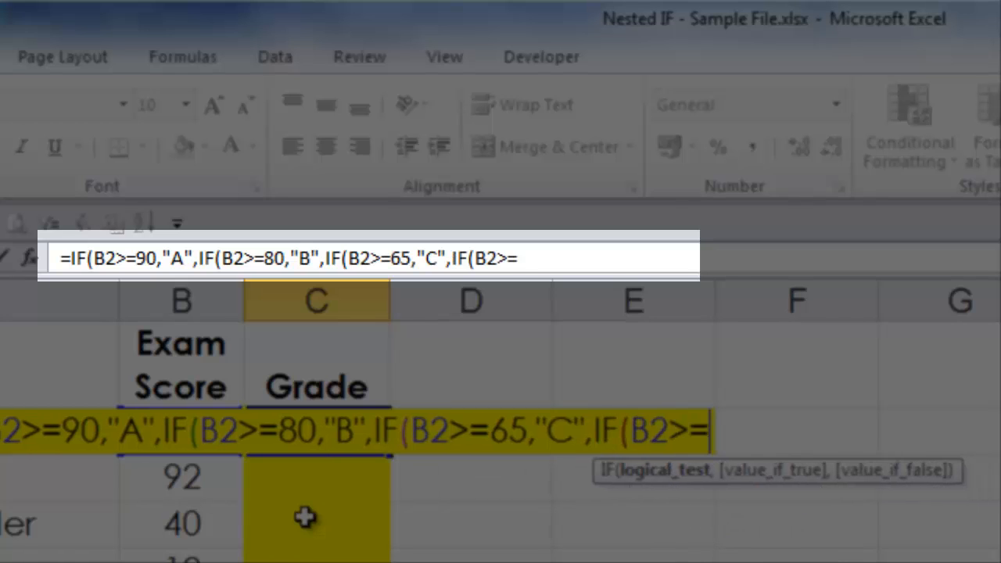
text(4)
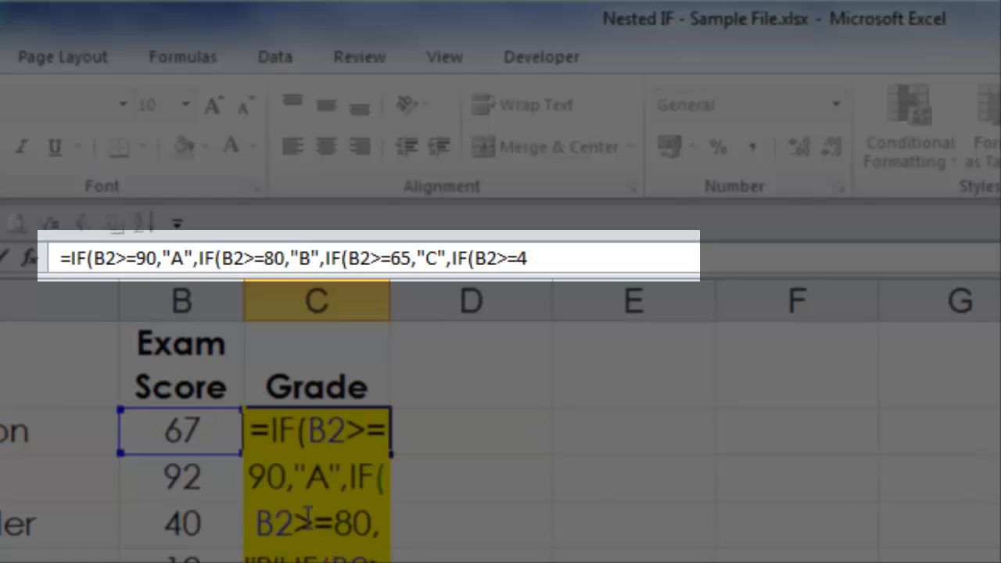
text(0,"Pass)
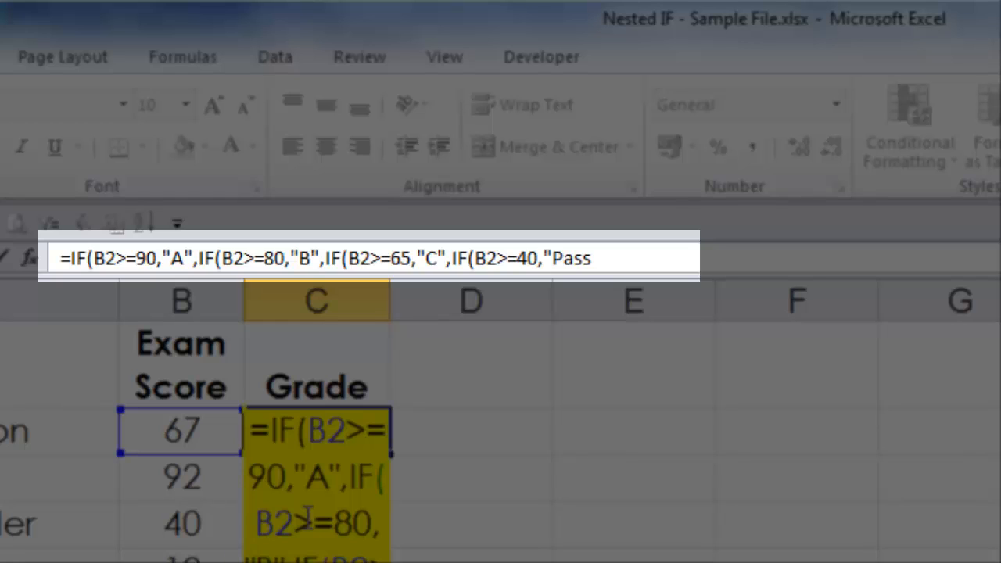
text(",)
text("Fail")
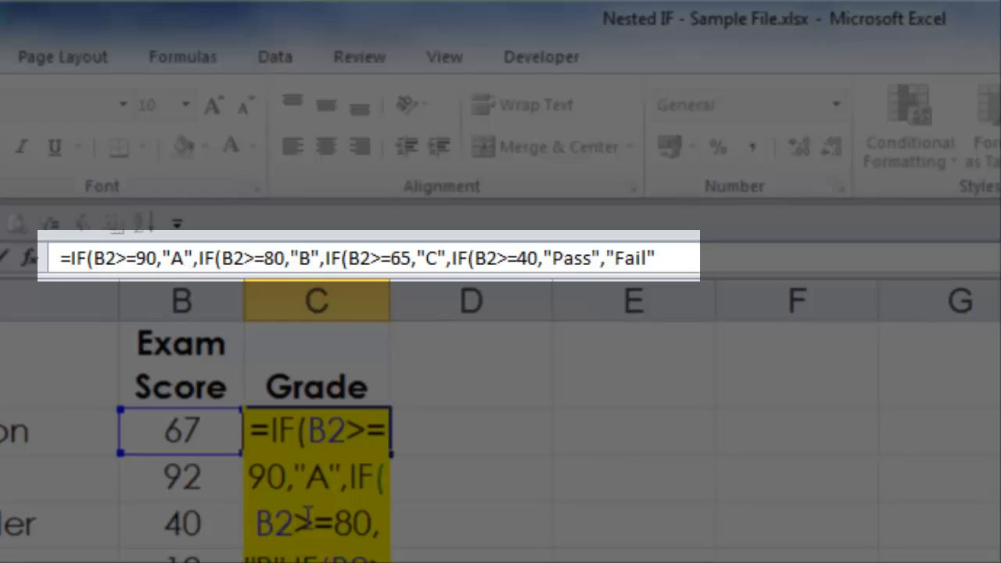
text()))))
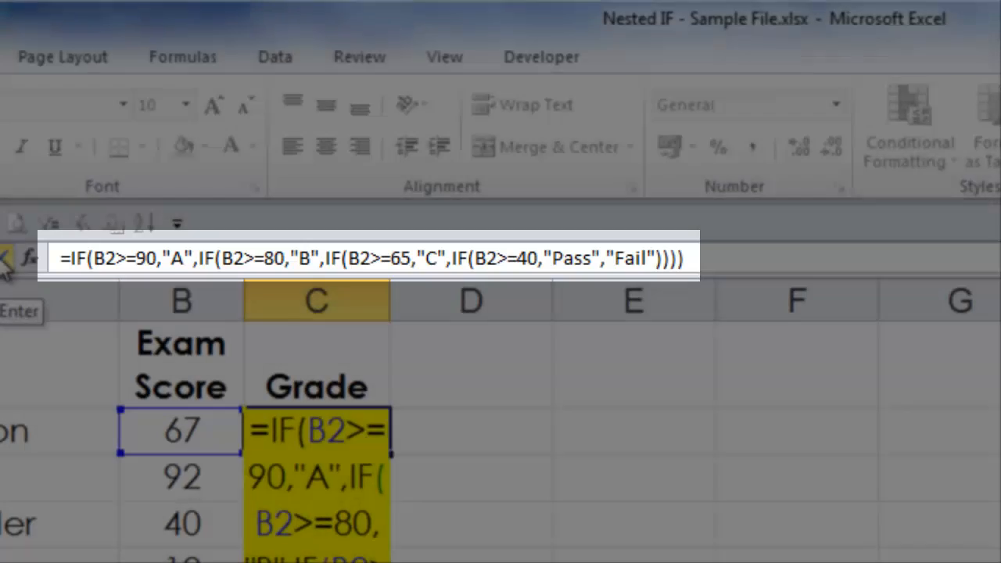
click(5, 265)
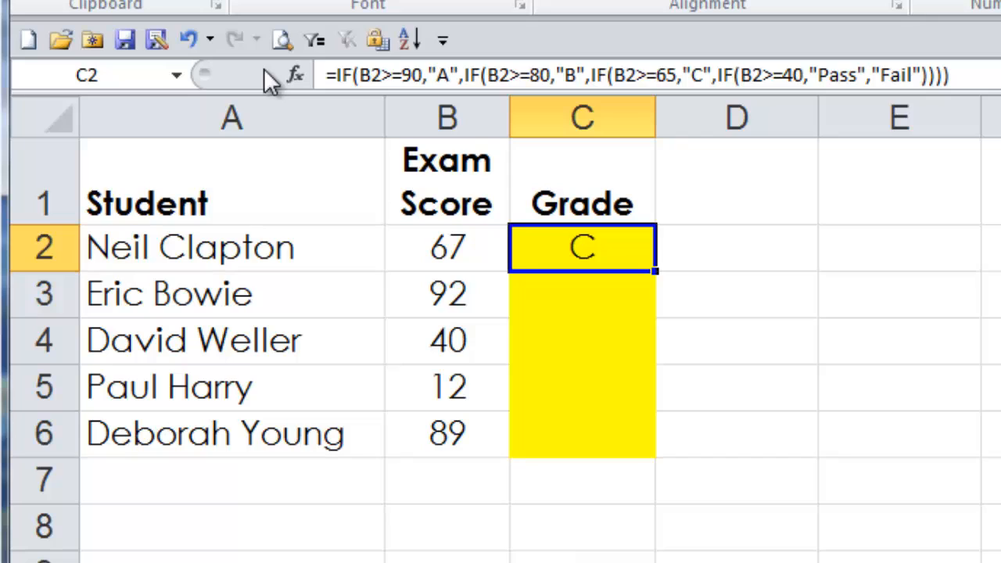
Set the first student's exam score in B2 to 95.
click(443, 237)
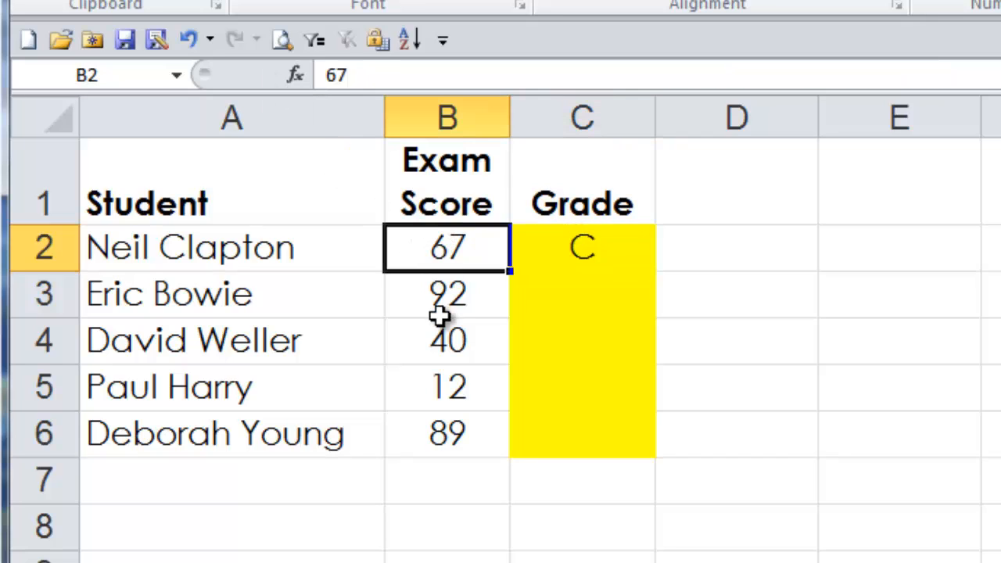
text(95)
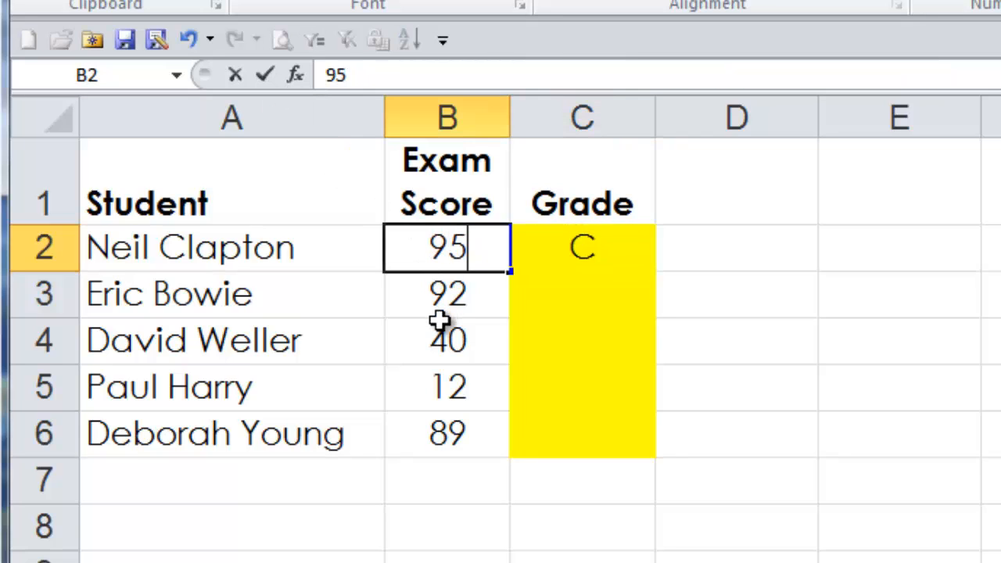
key(Return)
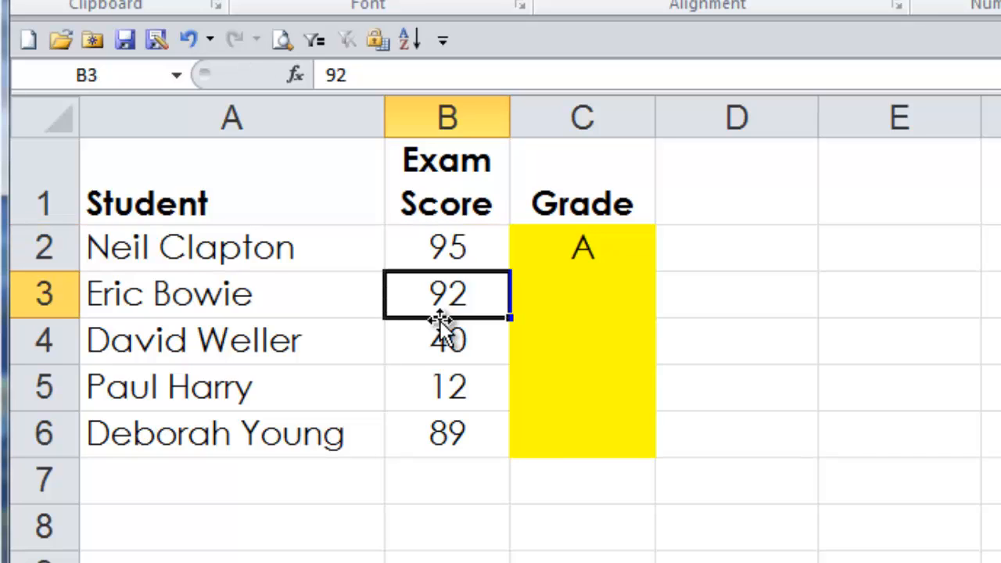
Copy the grade formula from C2 down through C6 and deselect the range.
click(545, 250)
drag(654, 275, 644, 447)
click(573, 560)
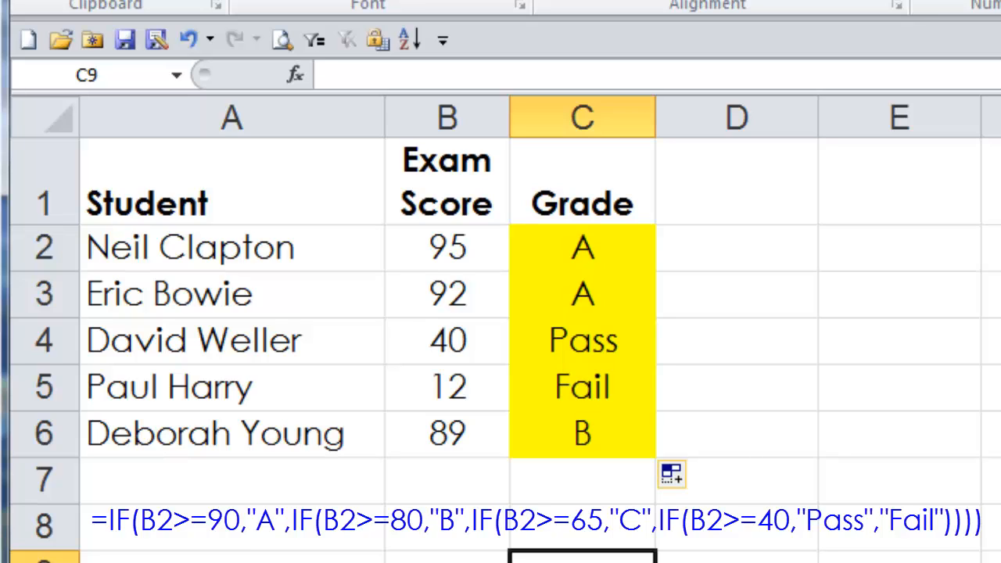
click(582, 562)
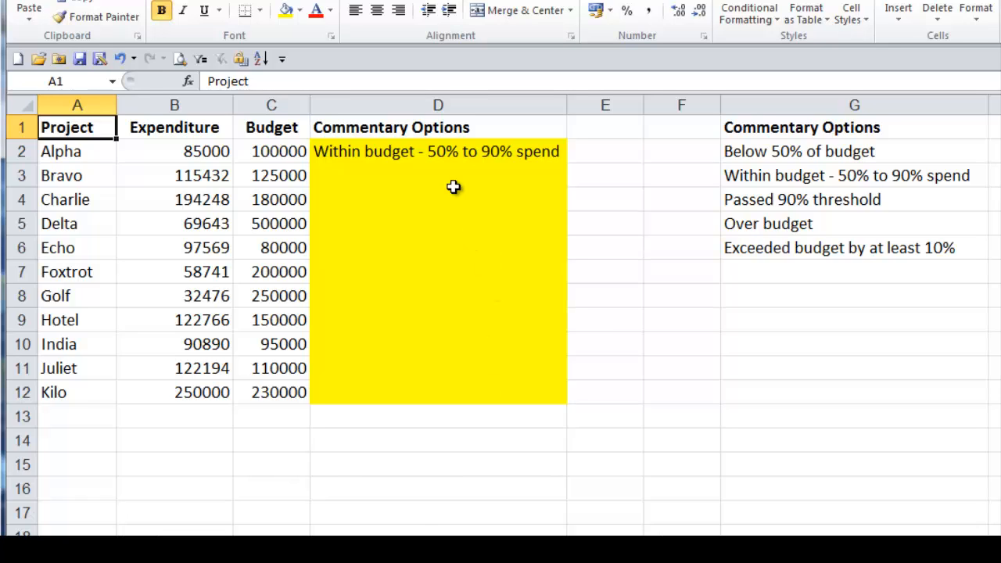
Test the commentary formula in D2 with an expenditure of 111000 for project Alpha in B2, and undo that change.
click(438, 151)
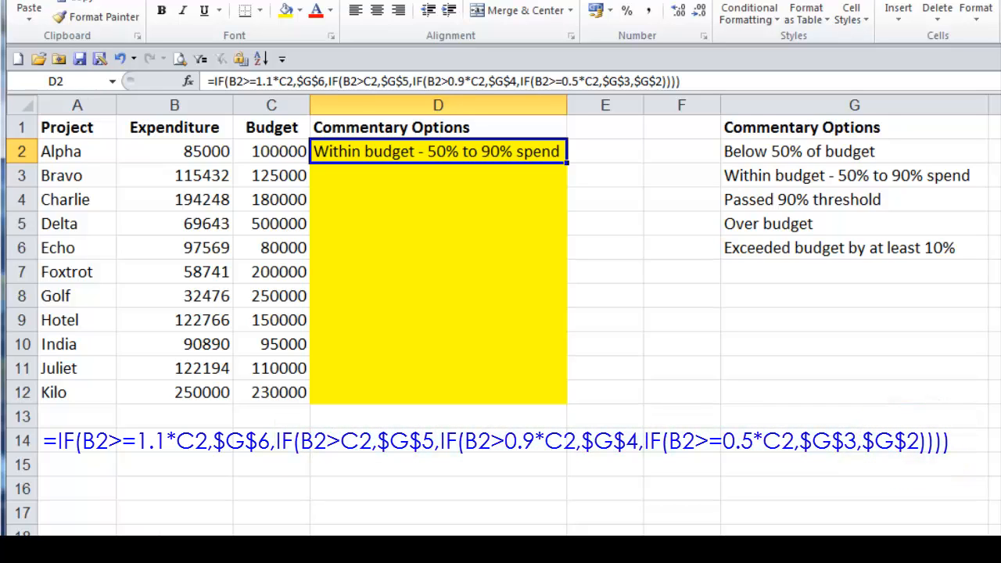
click(183, 151)
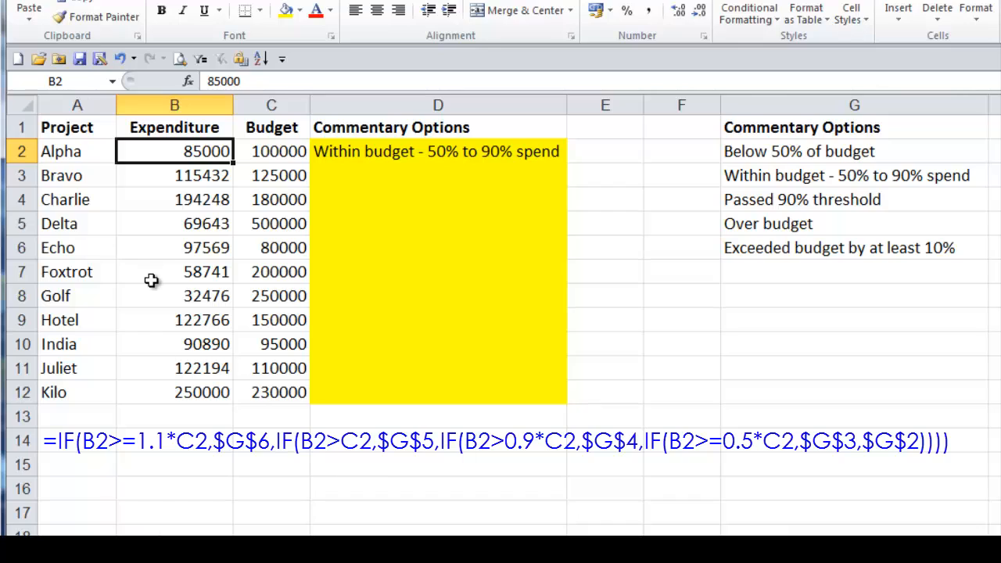
text(11100)
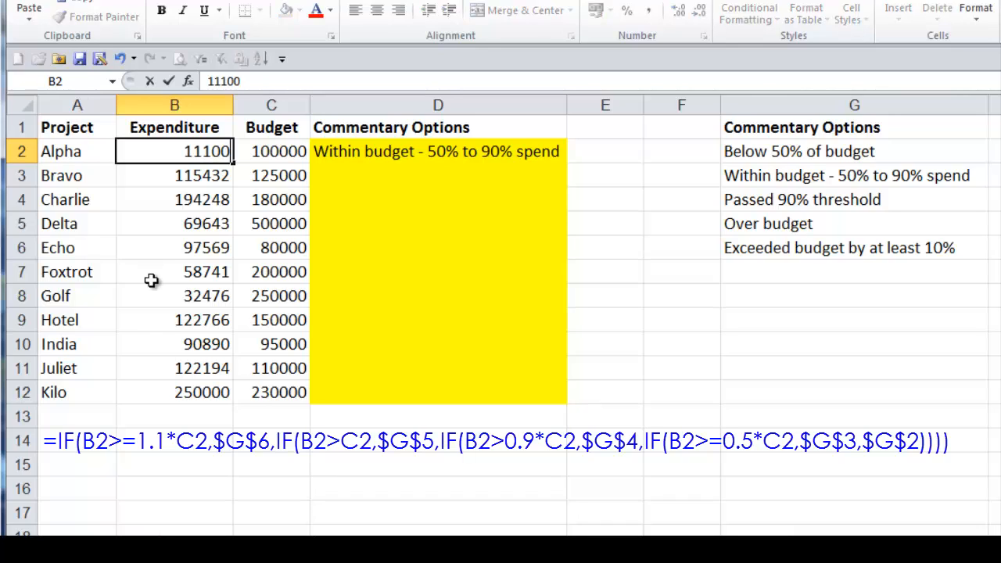
text(0)
key(Return)
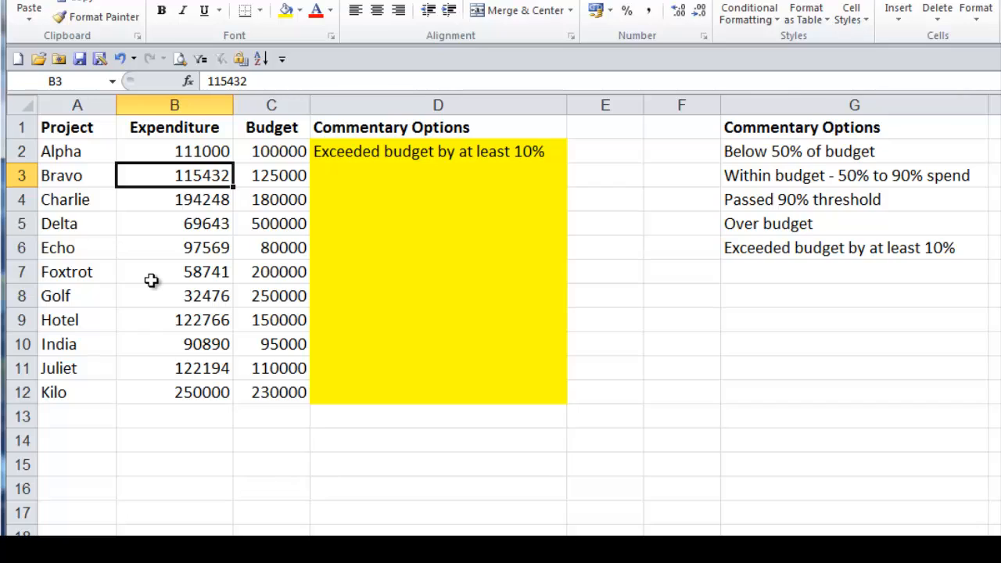
key(ctrl+z)
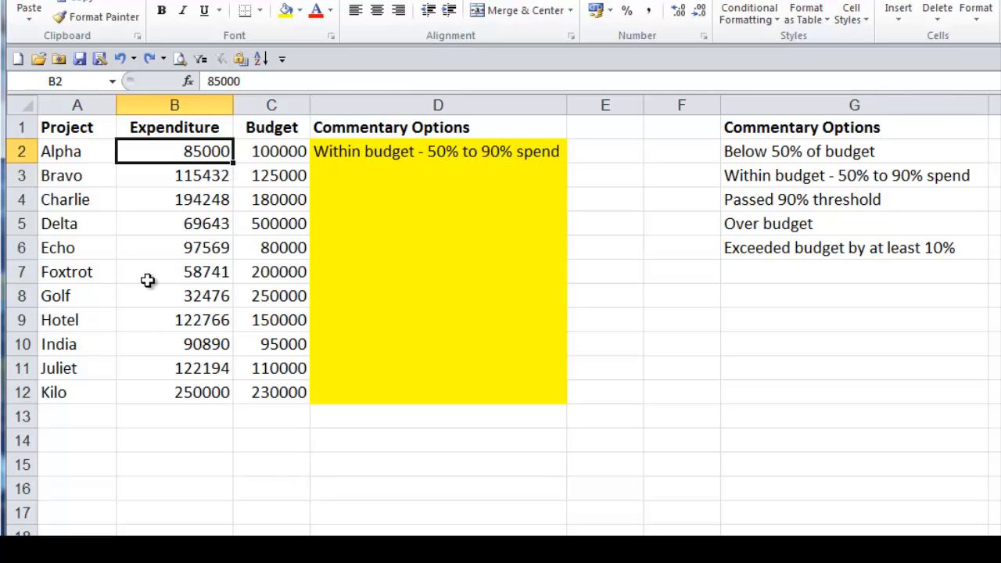
Copy the commentary formula from D2 down through D12 for all projects and deselect the range.
click(458, 152)
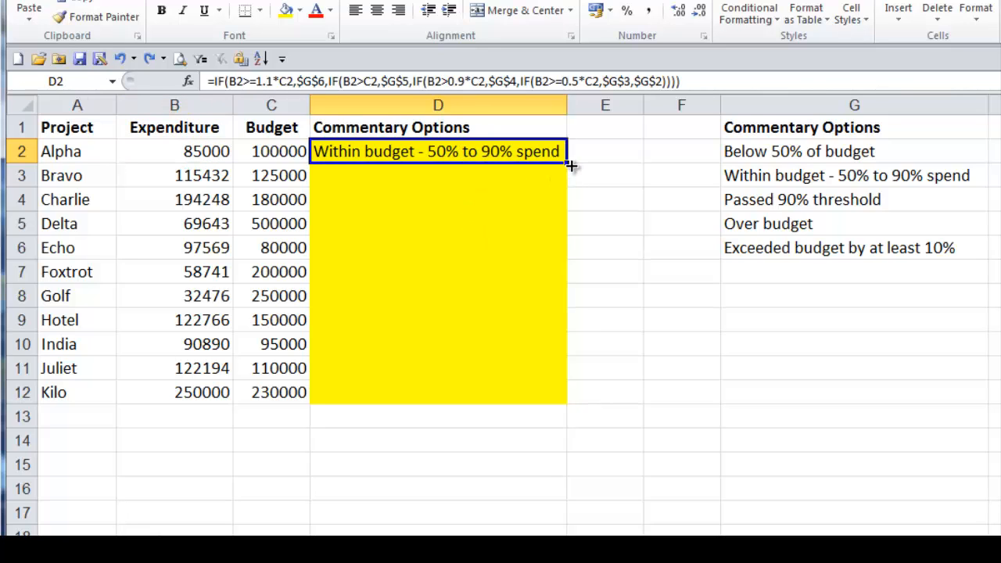
drag(568, 162, 565, 400)
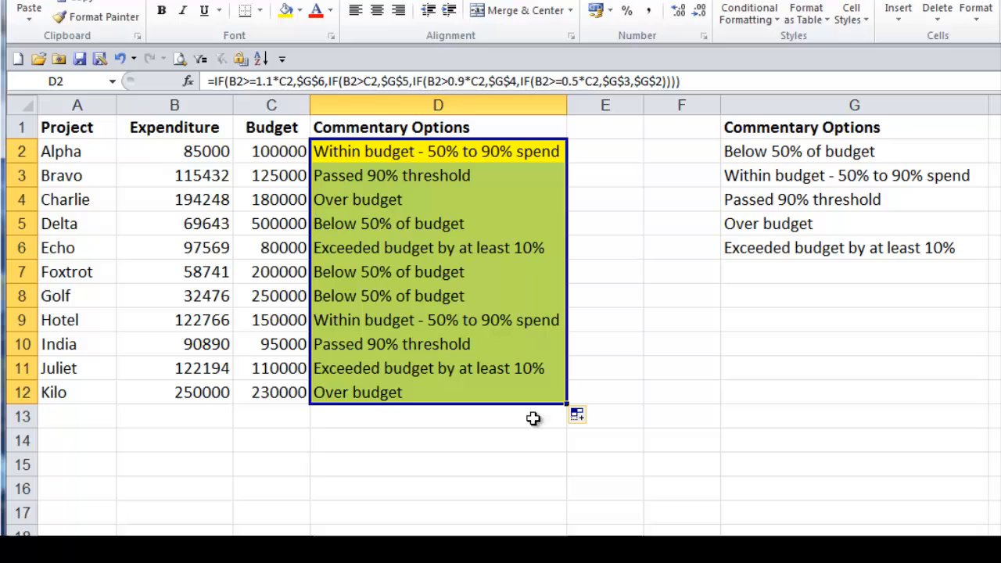
click(244, 420)
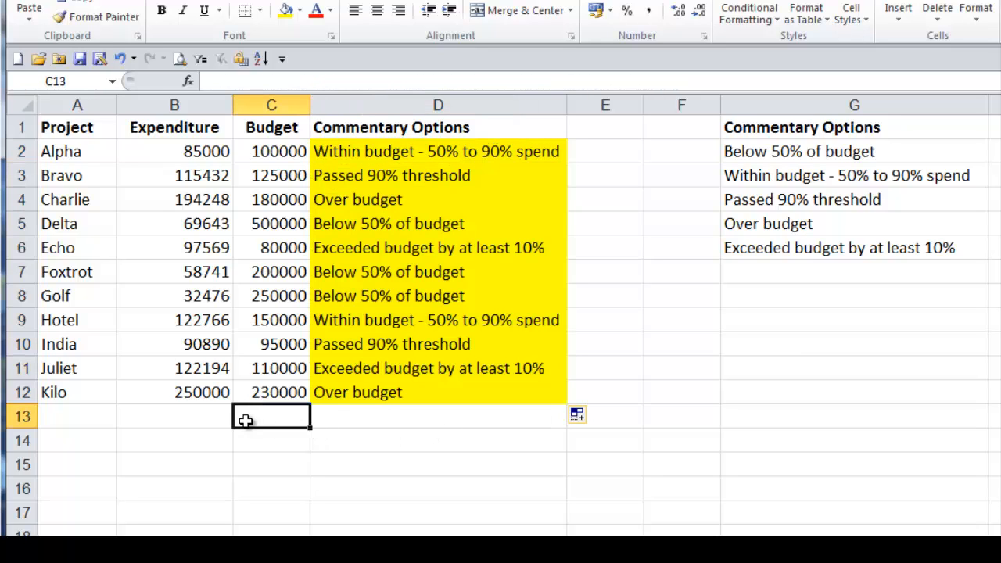